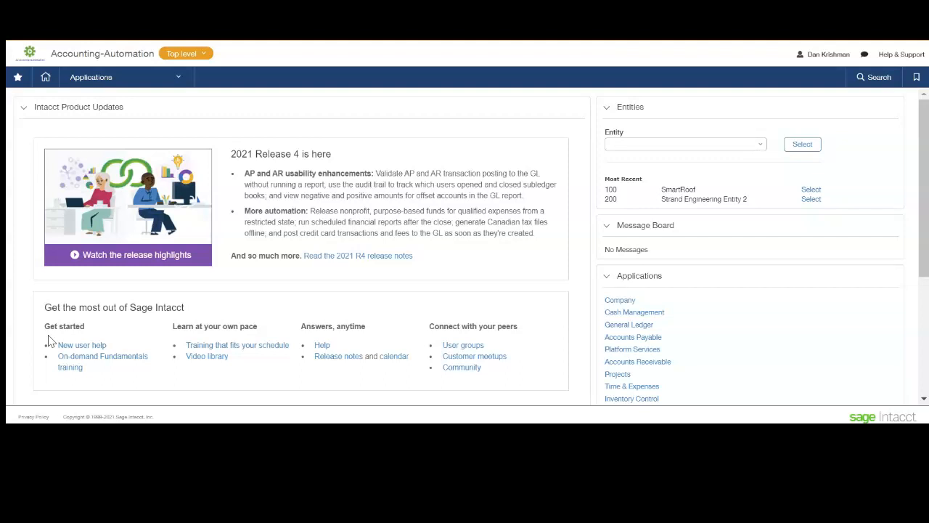
Start a new general ledger account and set its primary account number to 20501.
left_click(164, 77)
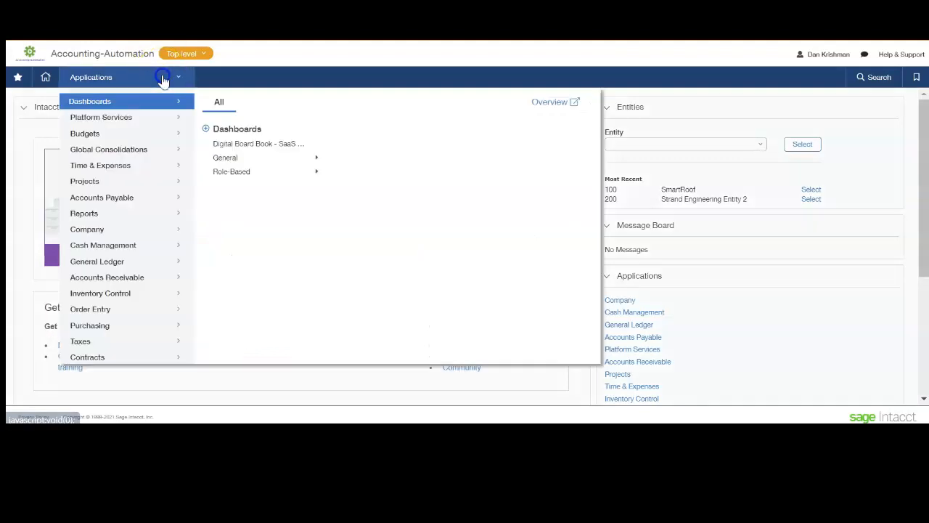
left_click(118, 261)
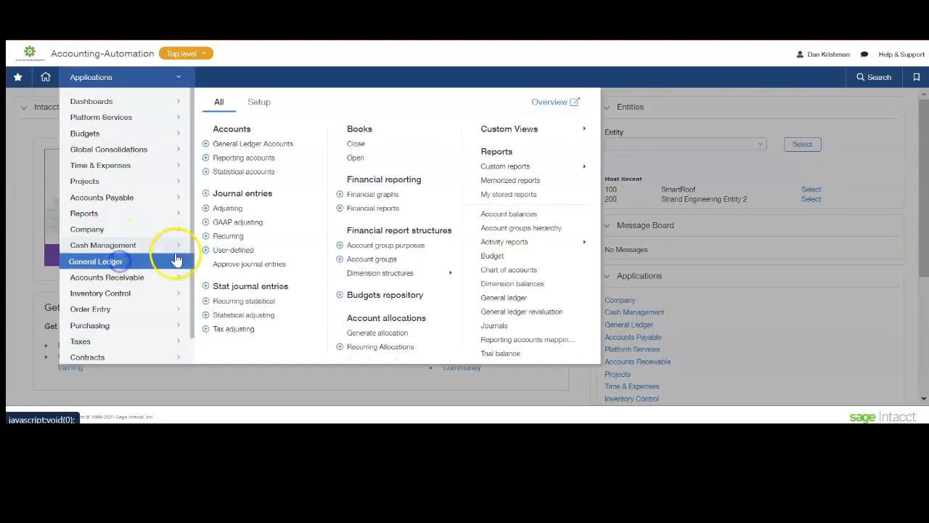
left_click(207, 145)
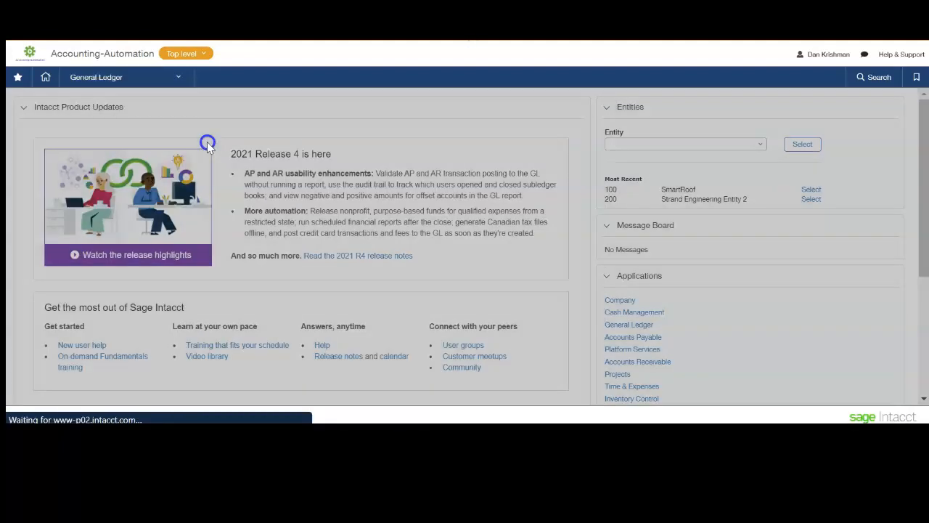
left_click(179, 143)
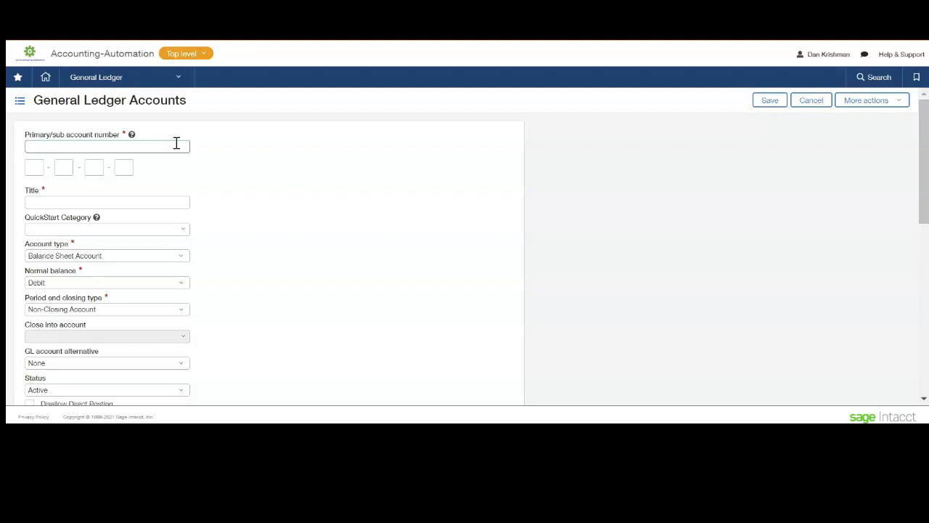
type("20501")
Title the account "Chase Visa Credit Card -" followed by the card's last four digits and the holder's initials.
left_click(51, 201)
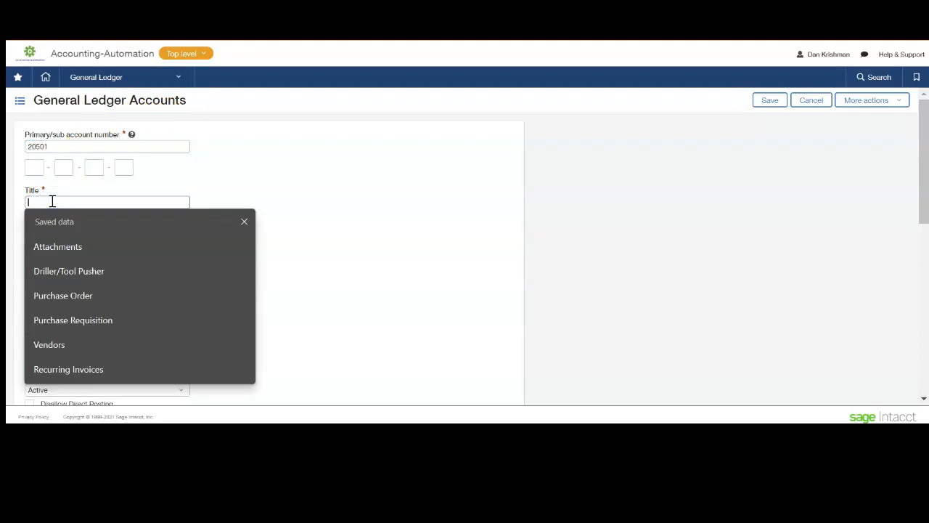
type("C")
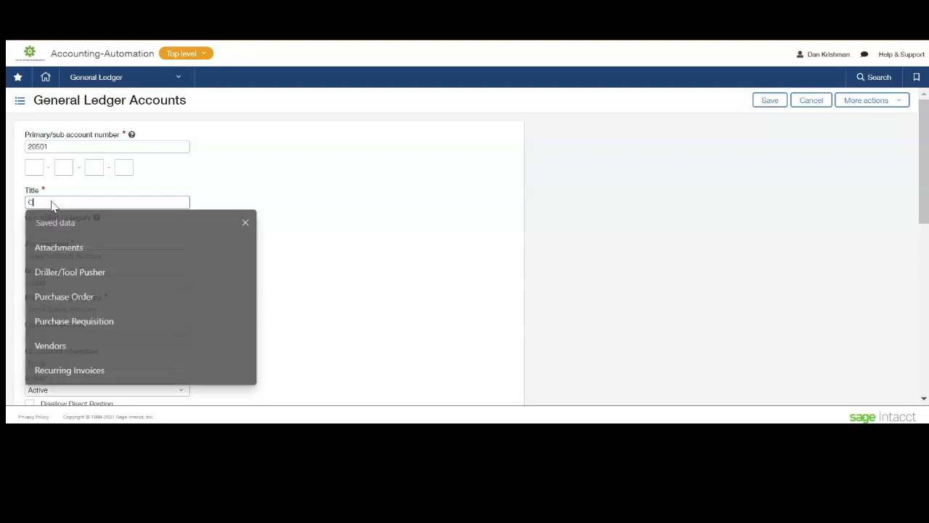
type("hase Credit Card")
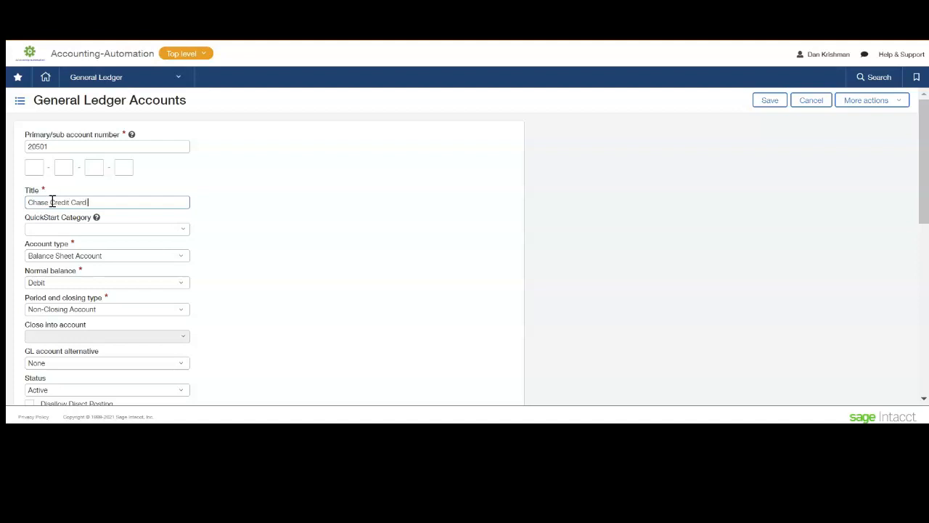
type("Visa Credit Card - 7558")
type("DK")
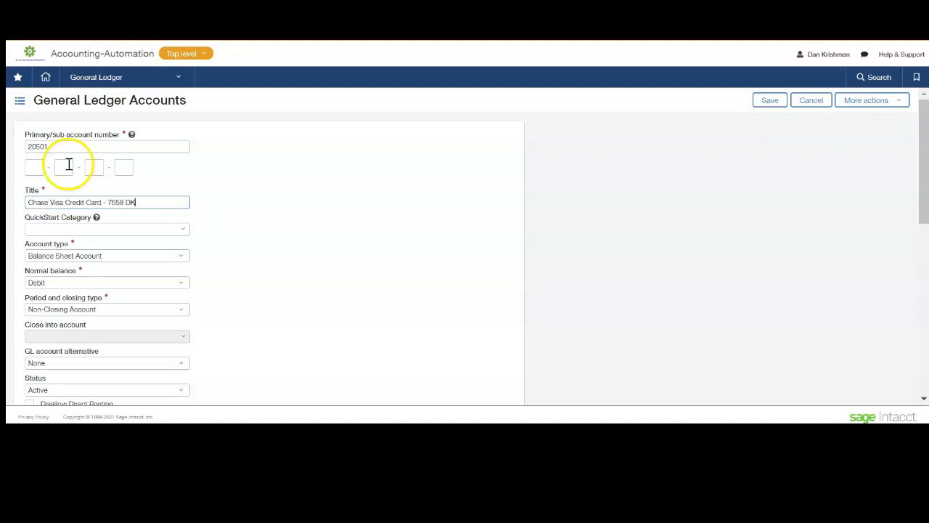
Assign the Accrued Liabilities QuickStart category to the account, leave all required dimensions unselected, and save it.
left_click(72, 230)
type("accru")
left_click(77, 272)
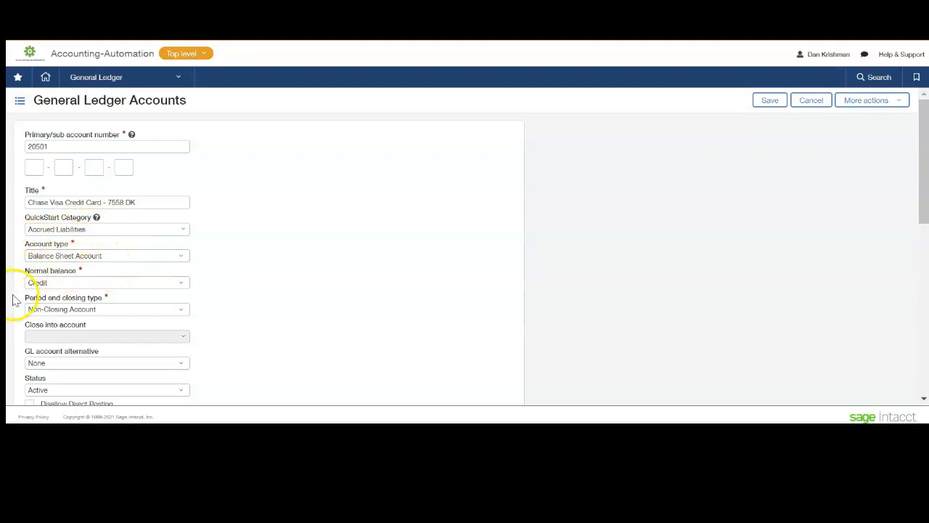
scroll(16, 301, "down", 1)
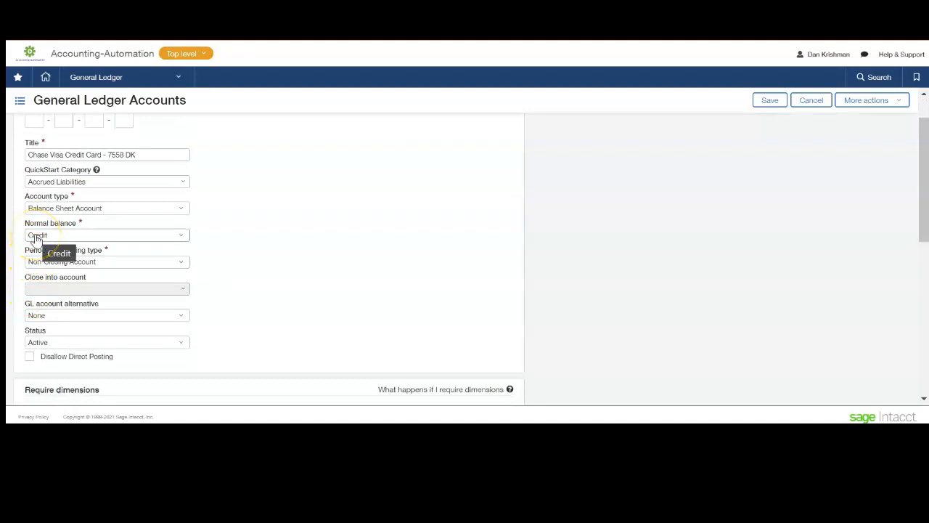
scroll(32, 240, "down", 1)
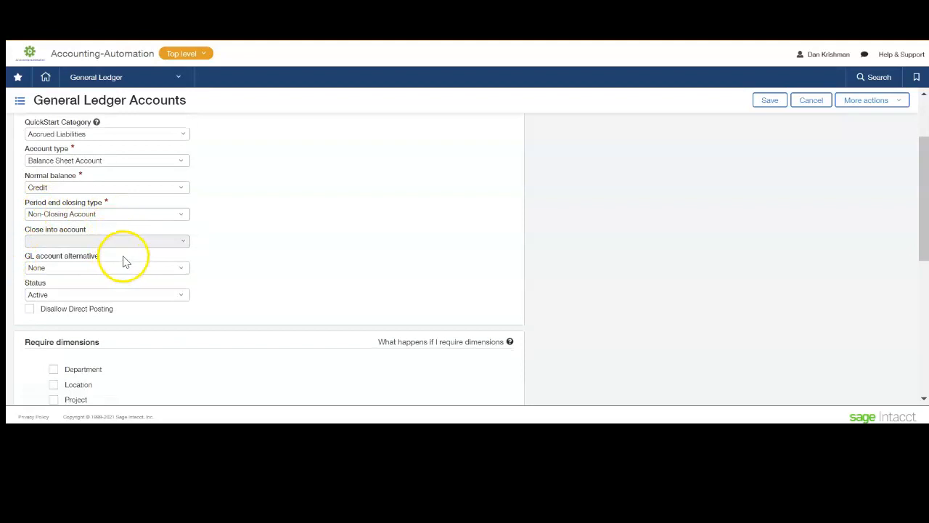
scroll(127, 343, "down", 1)
scroll(128, 342, "down", 2)
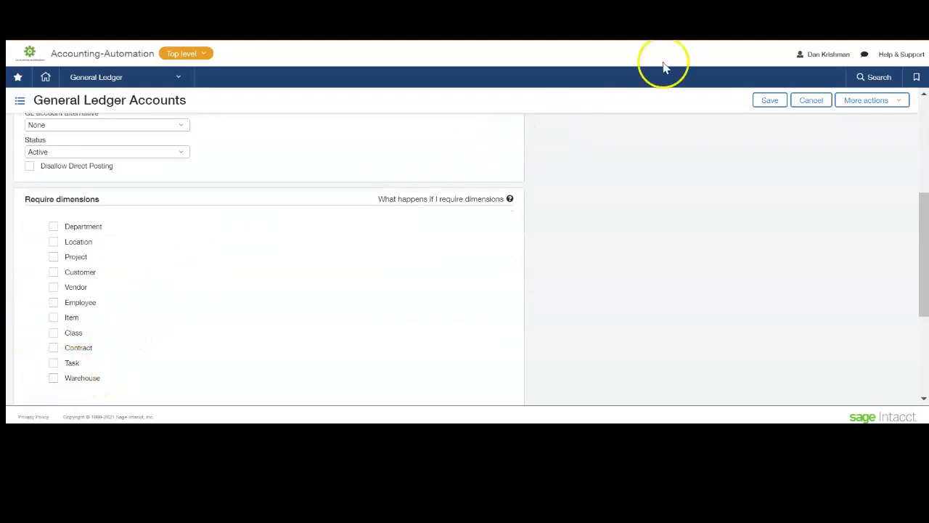
left_click(764, 100)
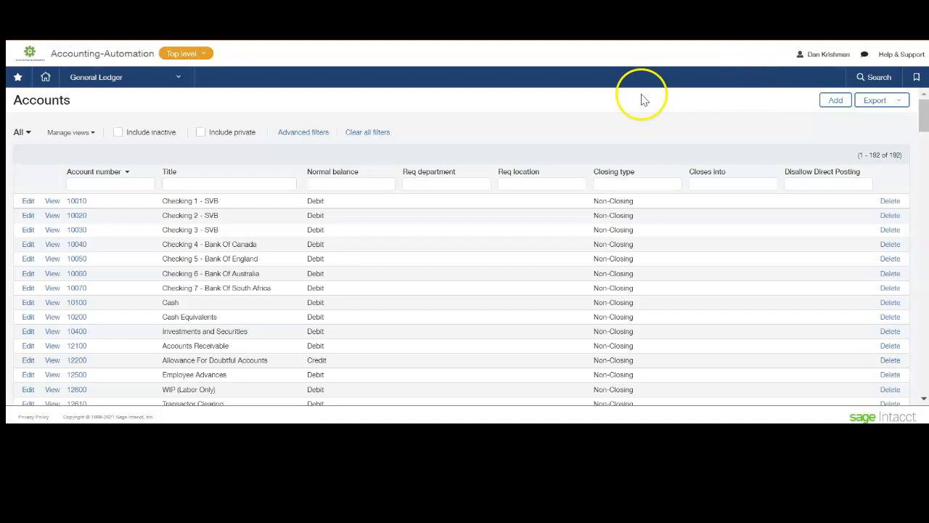
Filter the accounts list by account number 20501 to check the new ledger account.
left_click(128, 184)
type("20")
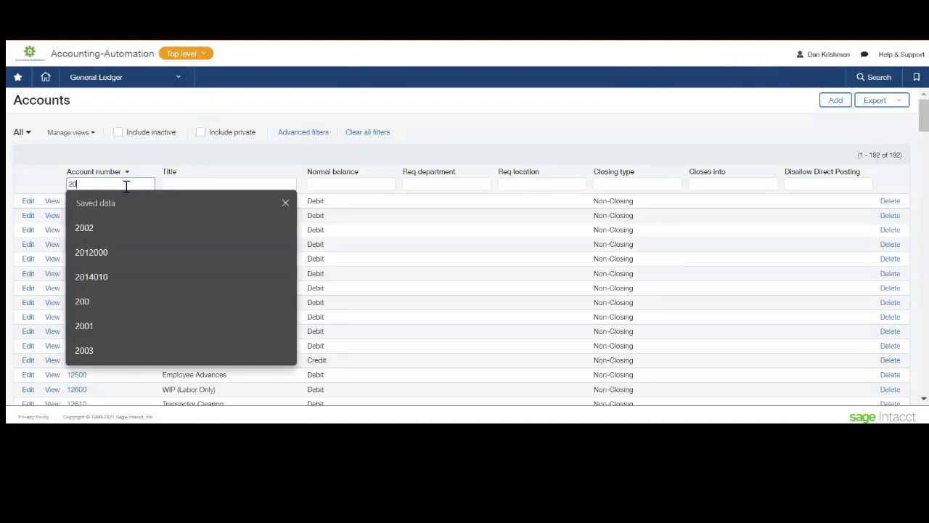
type("501")
key("Return")
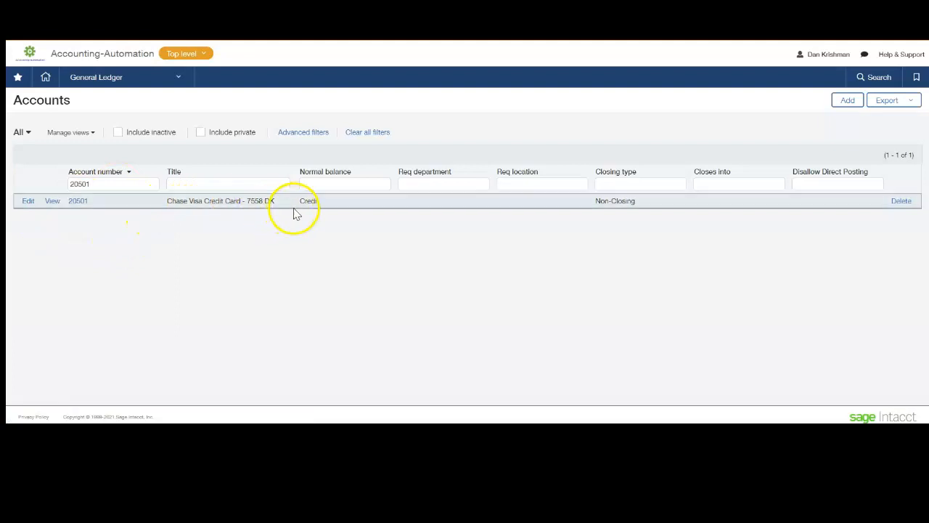
Start a new Accounts Payable vendor and name it Chase Credit Card.
left_click(145, 78)
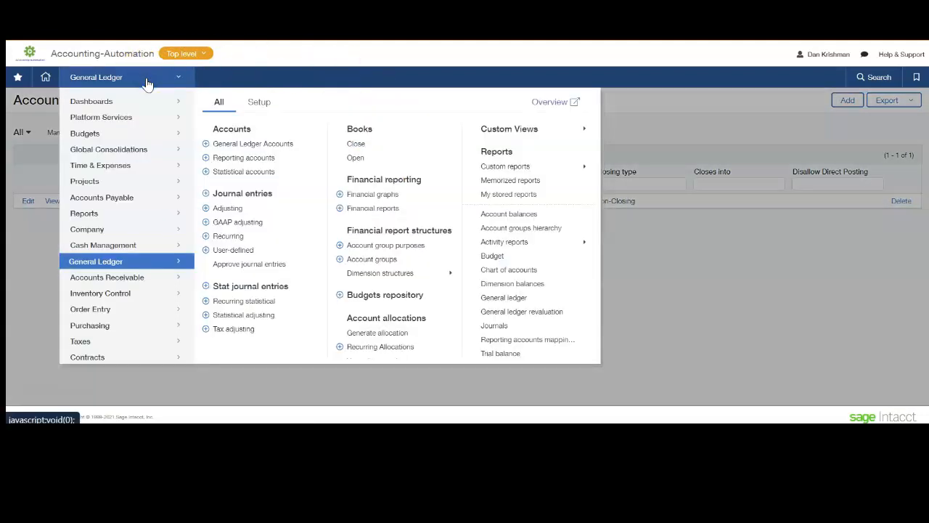
left_click(120, 199)
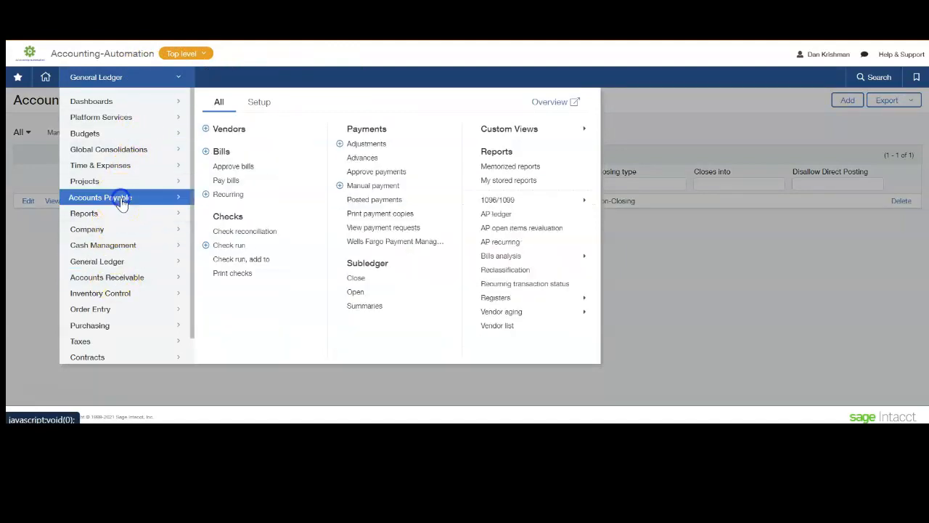
left_click(208, 133)
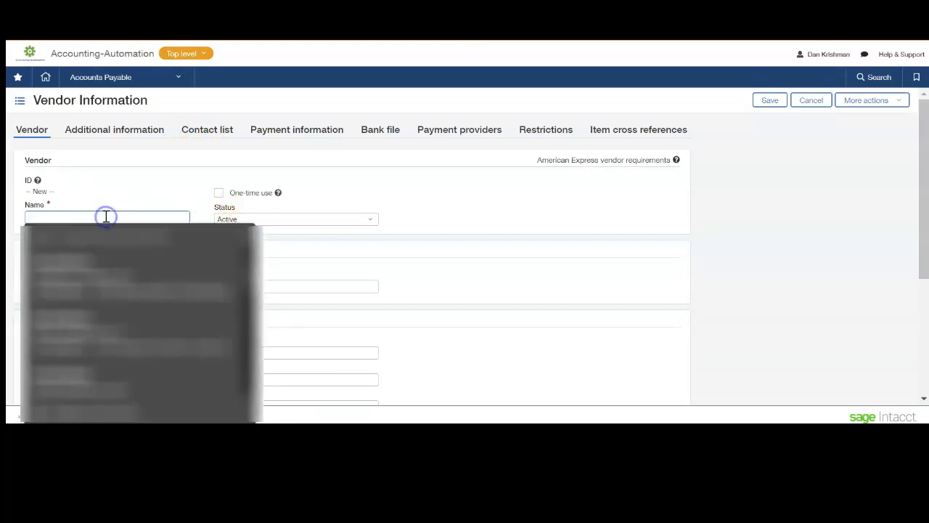
type("Chase C")
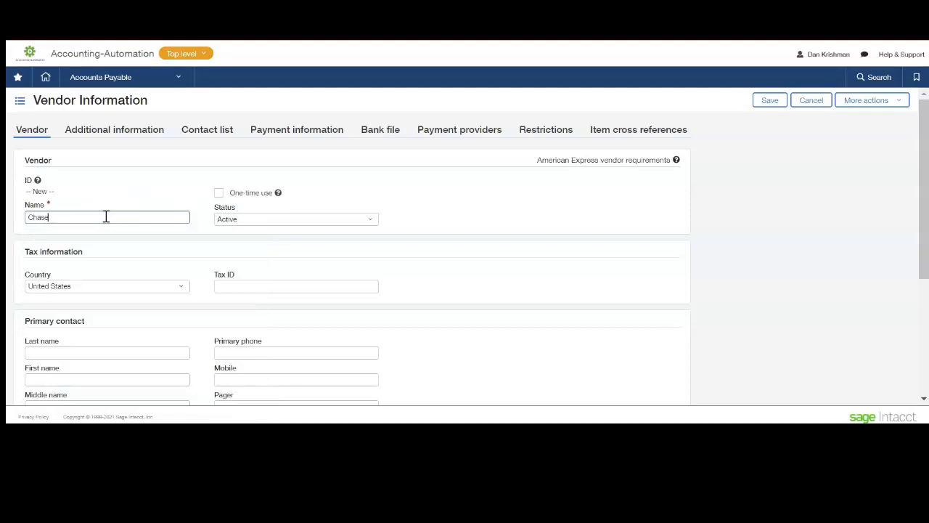
type("redit Card")
Examine the vendor's primary contact section, including the Print as name and the address fields.
scroll(89, 233, "down", 1)
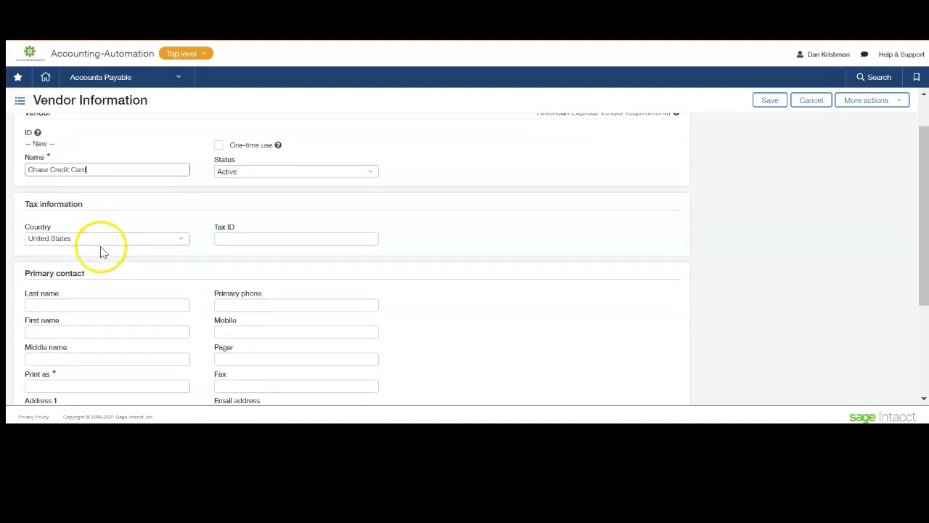
scroll(73, 305, "down", 2)
left_click(56, 291)
scroll(116, 298, "down", 1)
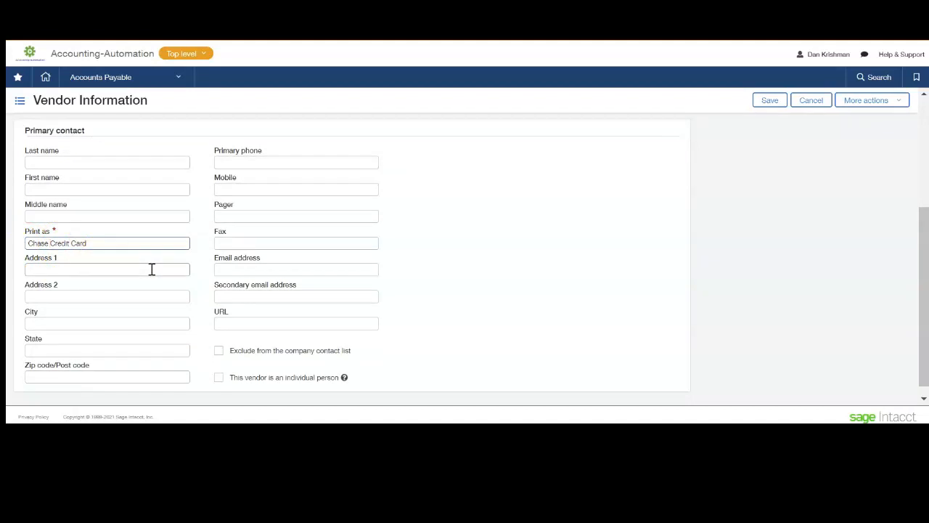
scroll(152, 339, "down", 1)
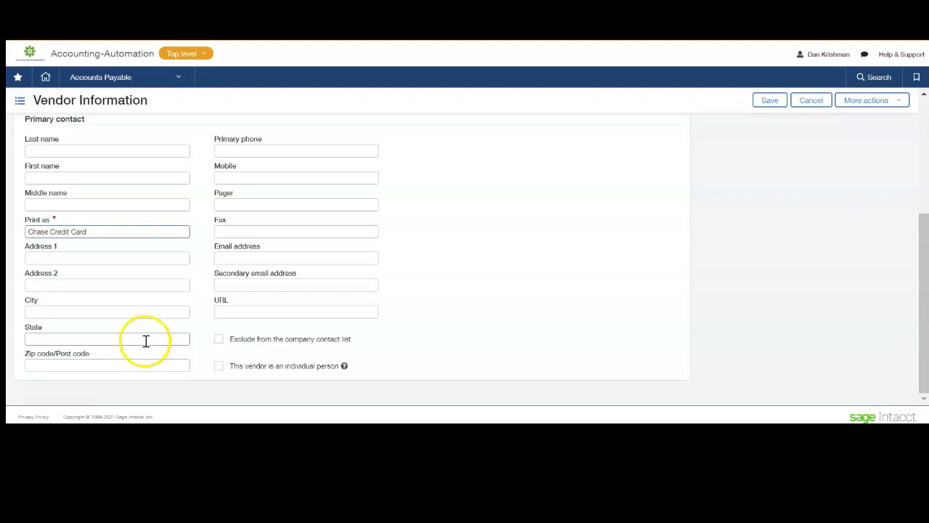
scroll(149, 334, "up", 3)
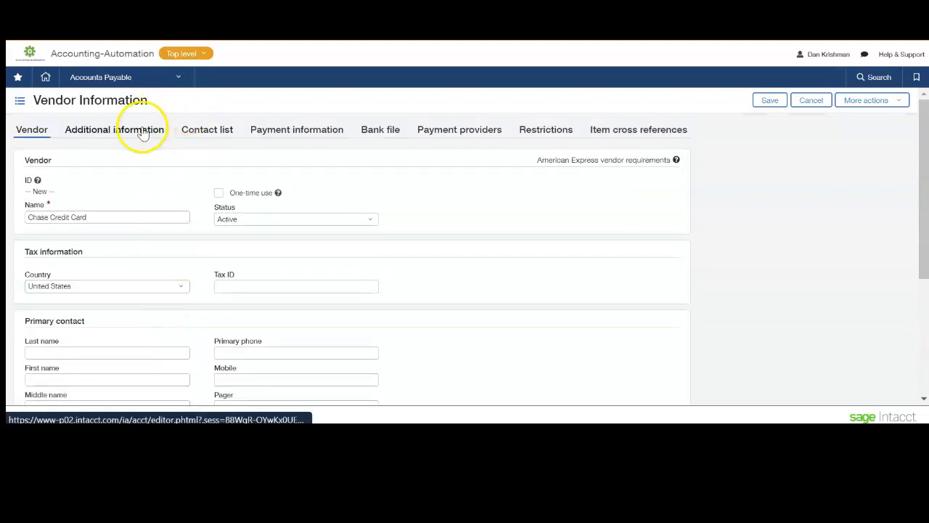
scroll(138, 244, "down", 5)
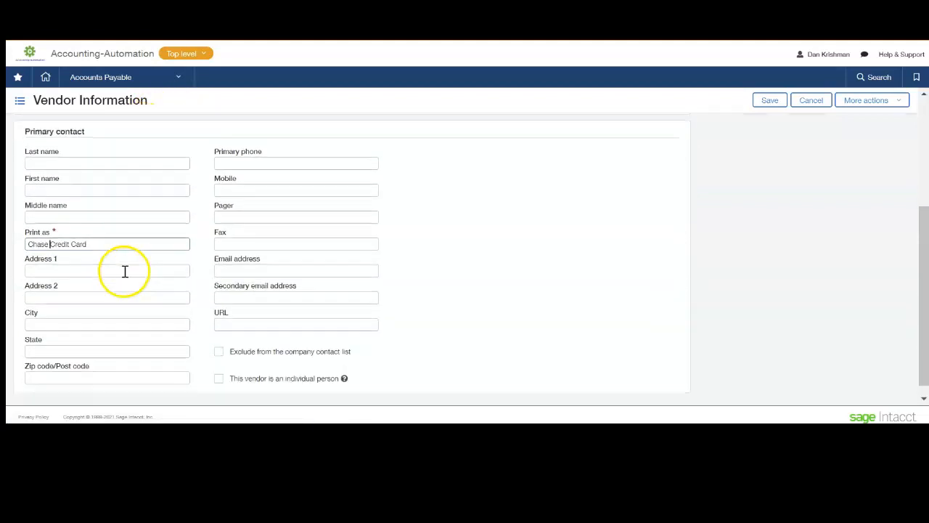
left_click(129, 243)
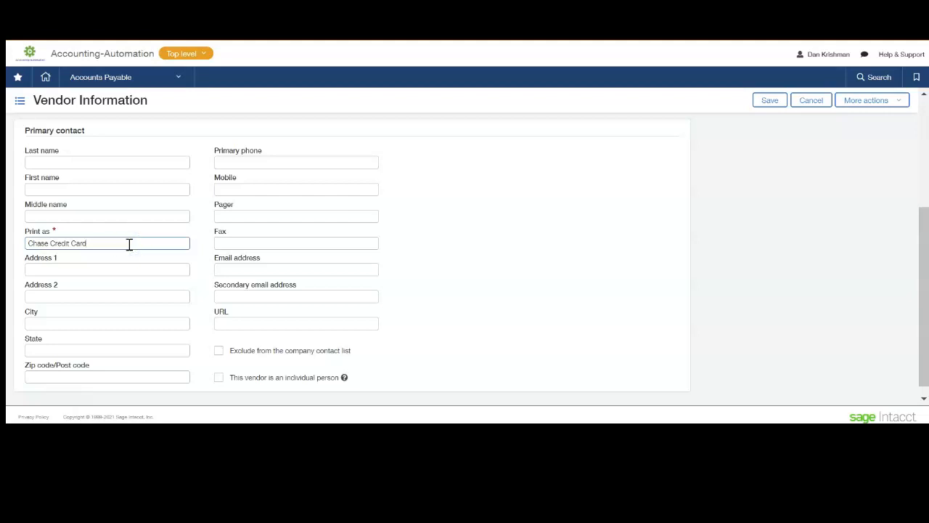
type("-")
scroll(129, 243, "up", 5)
Append a hyphen and the card's last four digits to the vendor name, check the Print as name, and save the vendor.
left_click(109, 218)
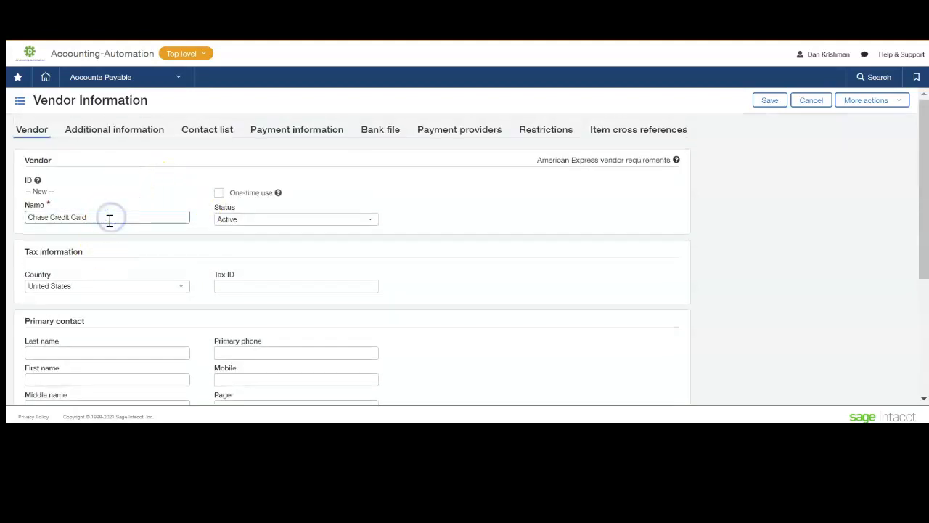
type("-")
type(" 755")
type("0")
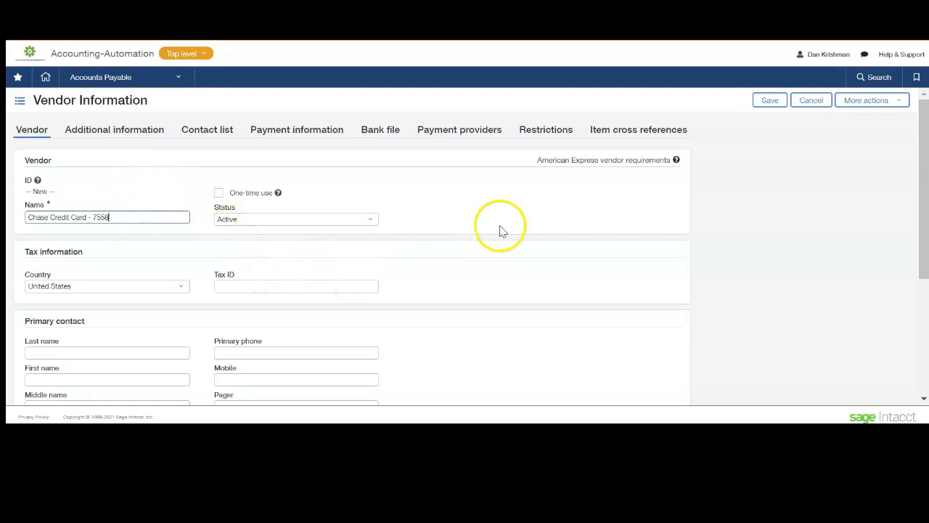
left_click(481, 209)
scroll(363, 283, "down", 3)
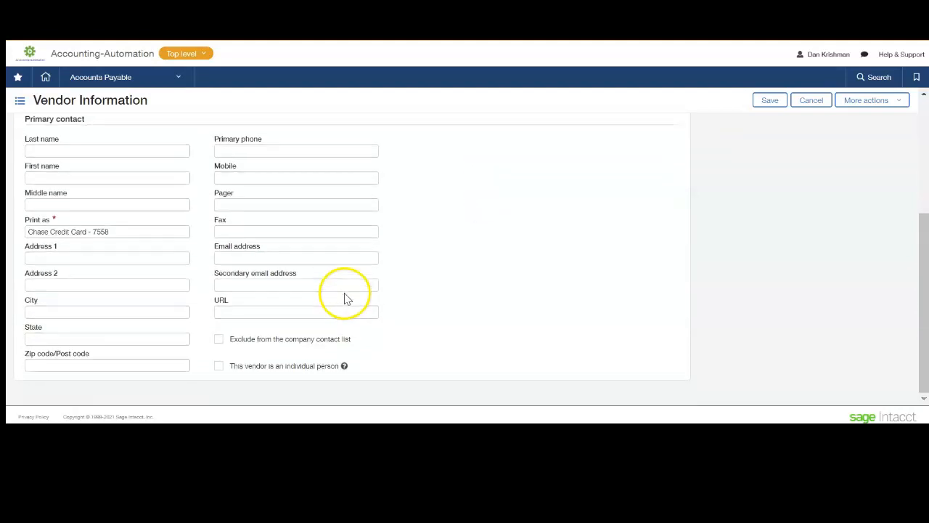
scroll(218, 251, "up", 3)
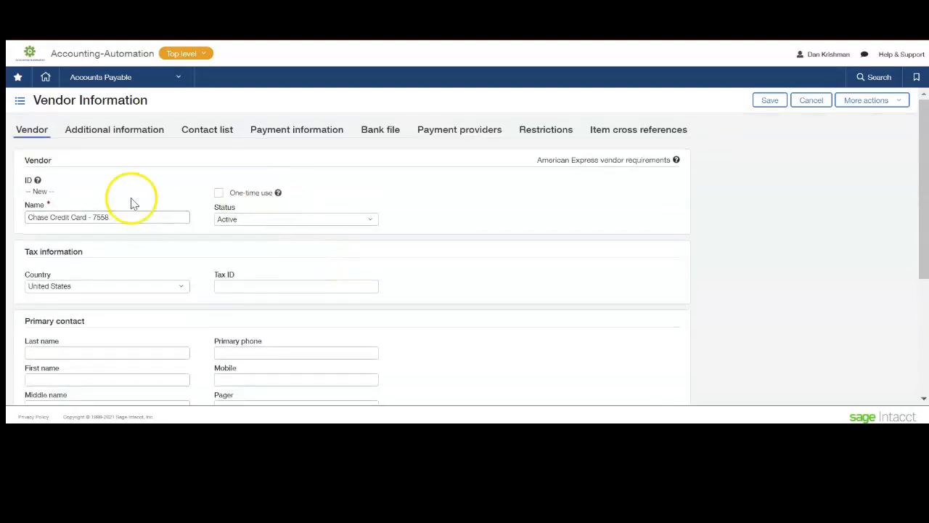
left_click(768, 102)
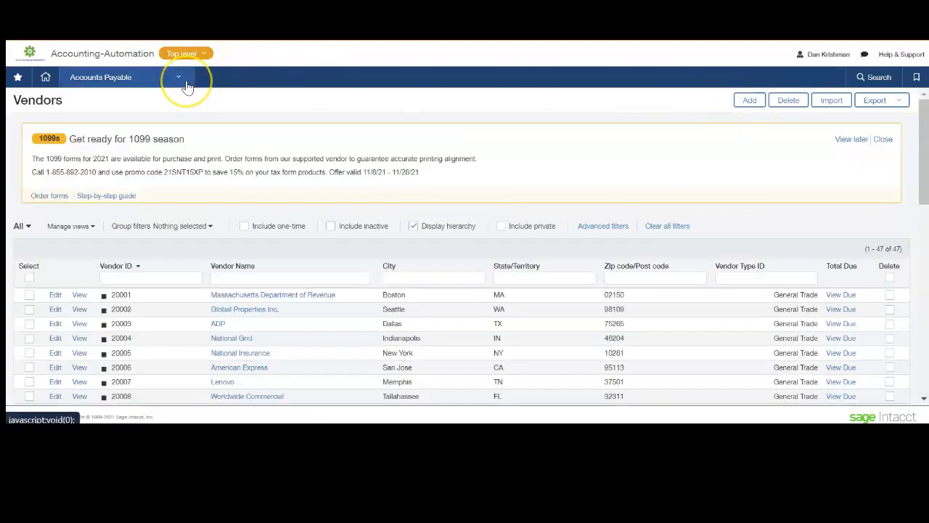
Start a new credit card account in Cash Management and dismiss the saved ID suggestions.
left_click(180, 79)
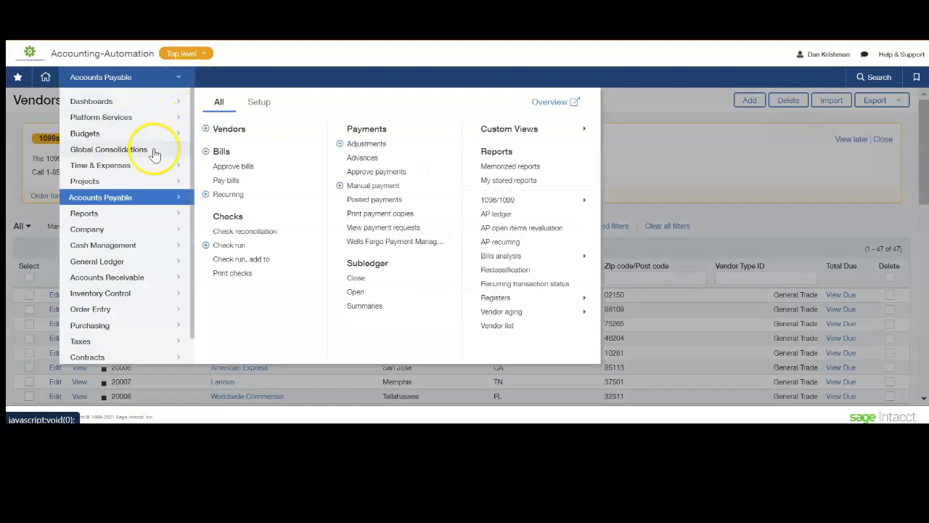
left_click(119, 250)
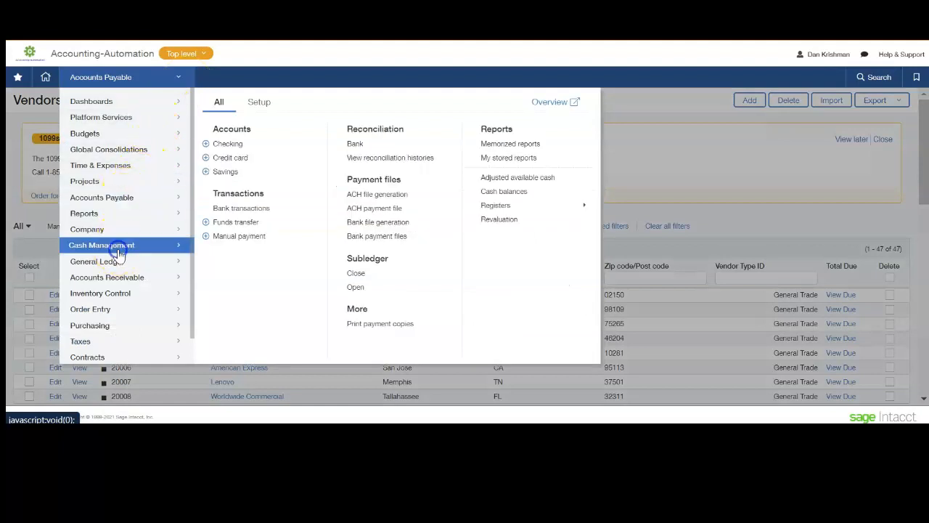
left_click(206, 158)
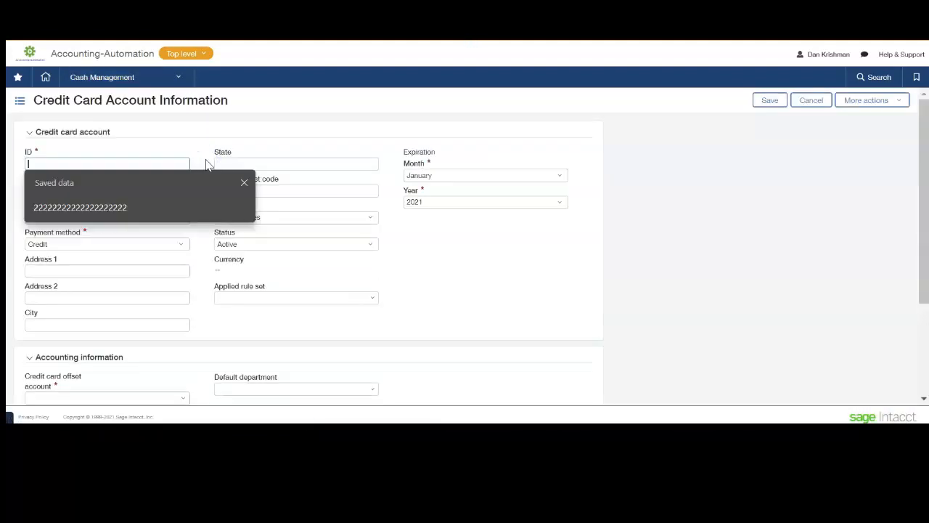
left_click(244, 182)
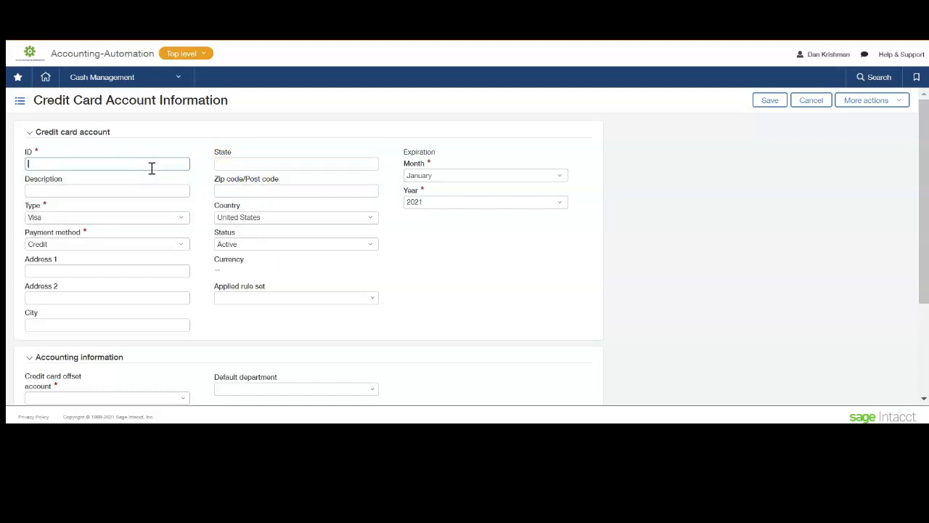
type("Chase C")
key("BackSpace")
type("Visa Credit Ca")
key("BackSpace")
key("BackSpace")
key("ctrl+shift+Left")
key("ctrl+shift+Left")
key("ctrl+shift+Left")
key("BackSpace")
Set the credit card account ID to "Chase CC" followed by the card's last four digits and the holder's initials.
type("Chase CC 7758")
key("BackSpace")
key("BackSpace")
key("BackSpace")
type("558.DK")
left_click(150, 191)
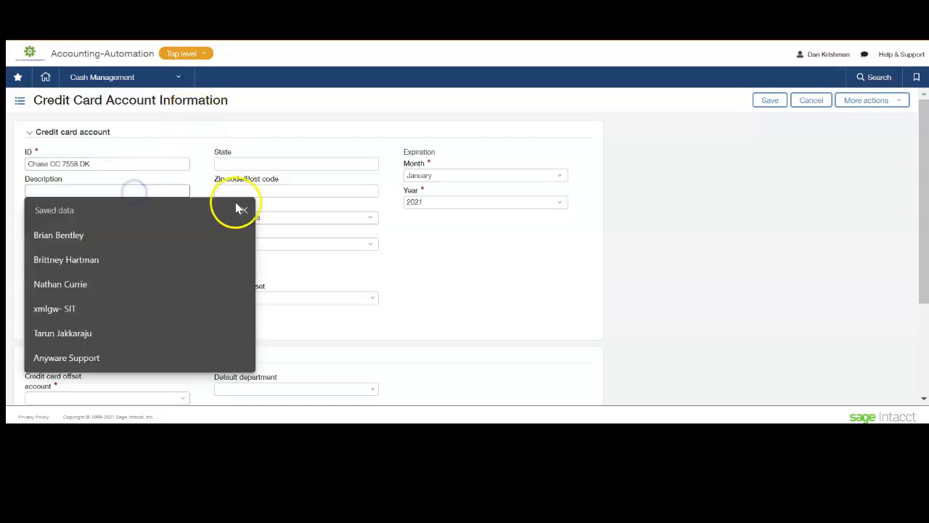
Dismiss the saved description suggestions and set the card's expiration to December 2031.
left_click(399, 281)
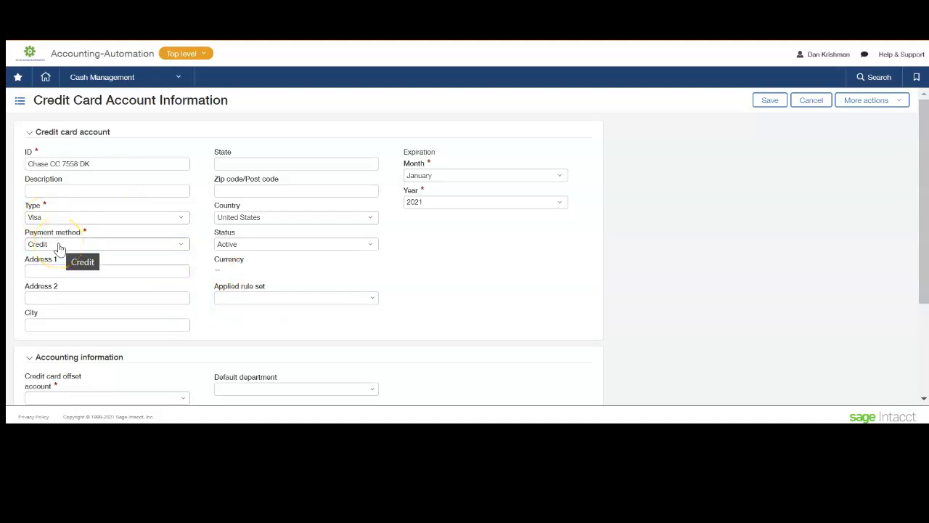
left_click(427, 204)
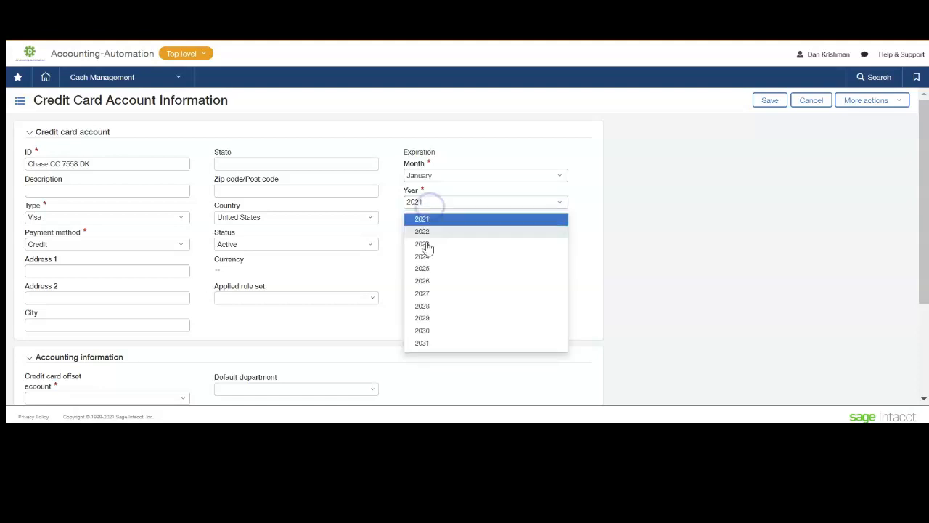
left_click(420, 344)
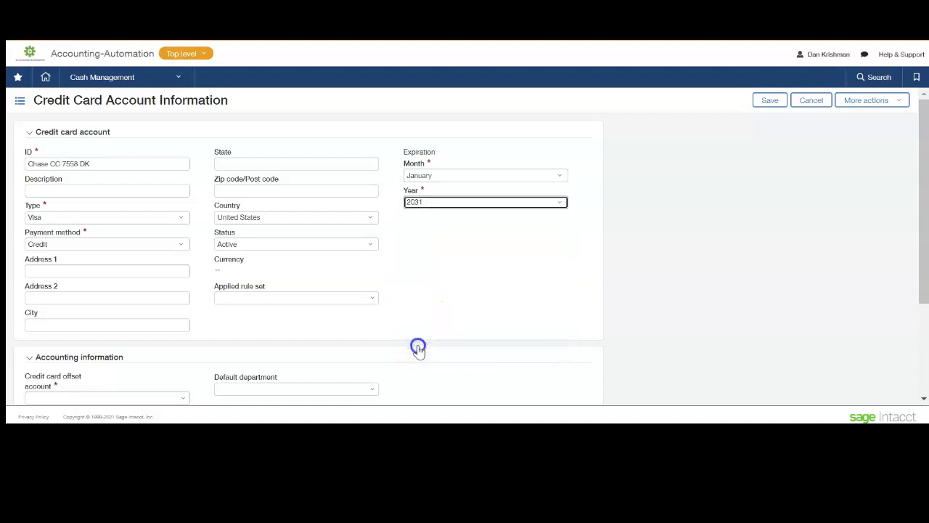
left_click(417, 176)
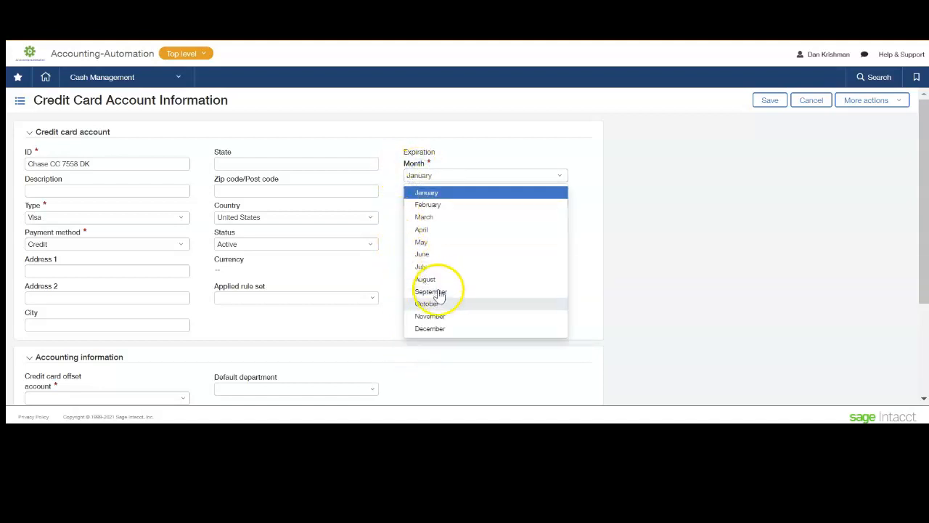
left_click(430, 327)
Set the credit card offset account to ledger account 20501, Chase Visa Credit Card.
scroll(409, 305, "down", 3)
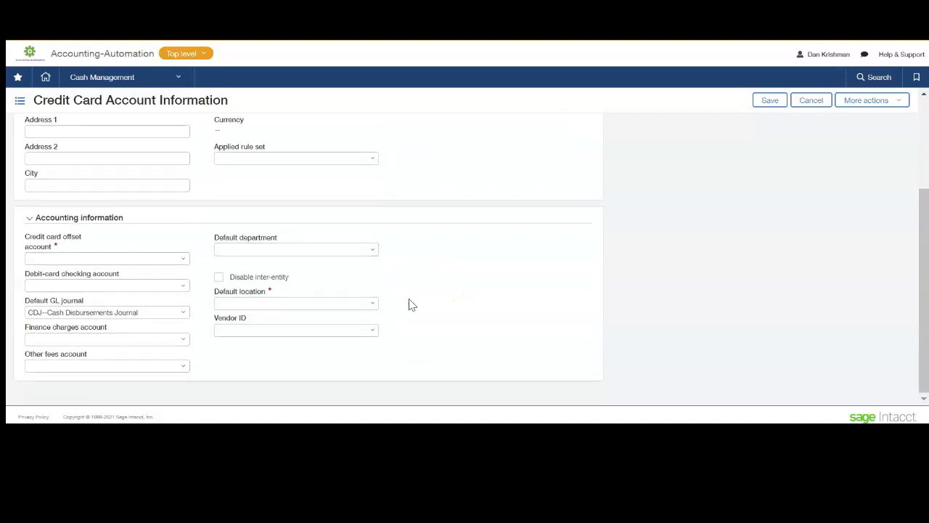
scroll(409, 305, "up", 2)
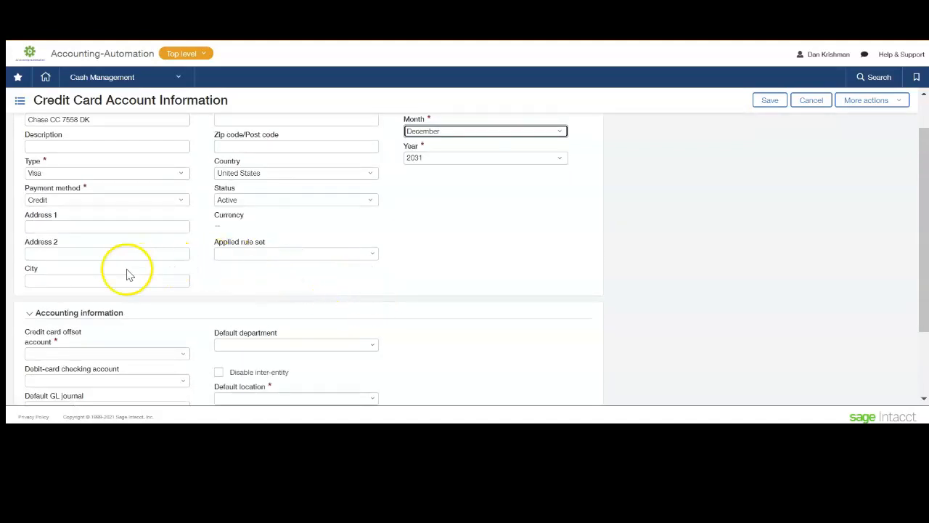
scroll(127, 275, "down", 2)
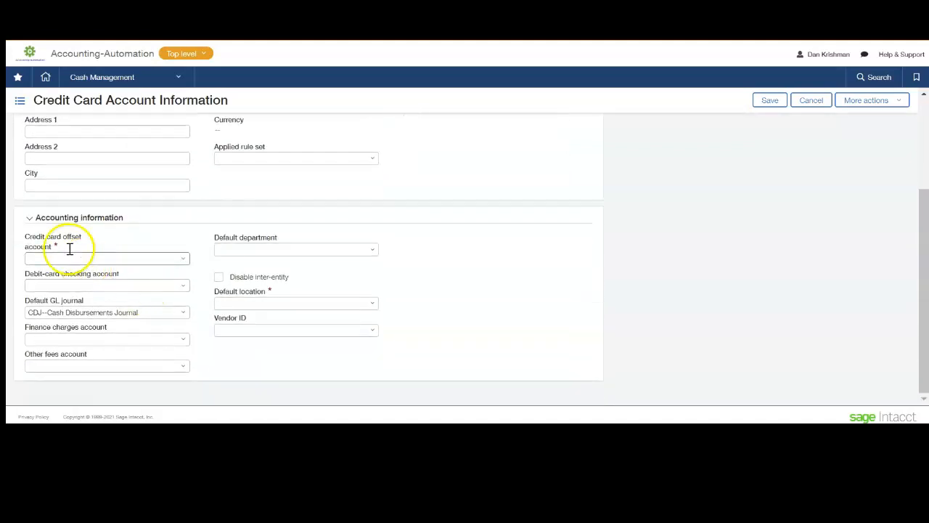
left_click(170, 264)
type("205")
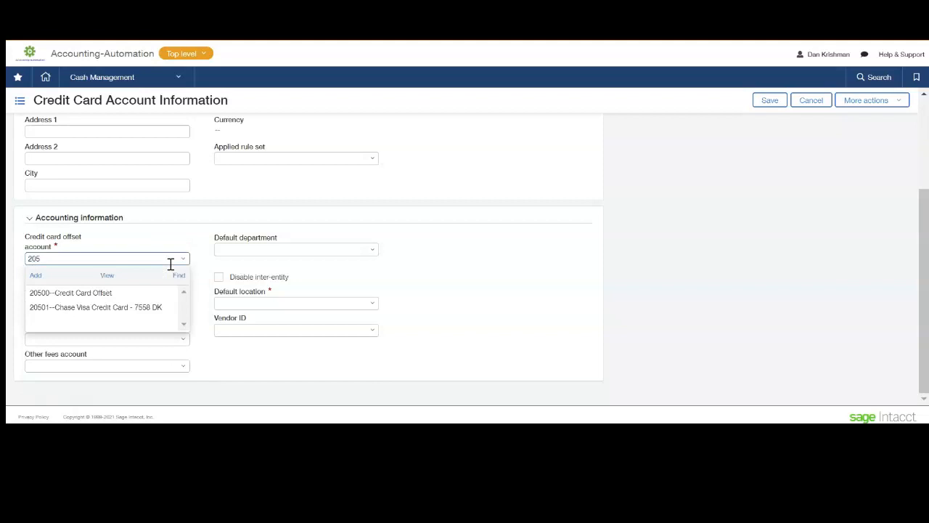
type("01")
left_click(157, 291)
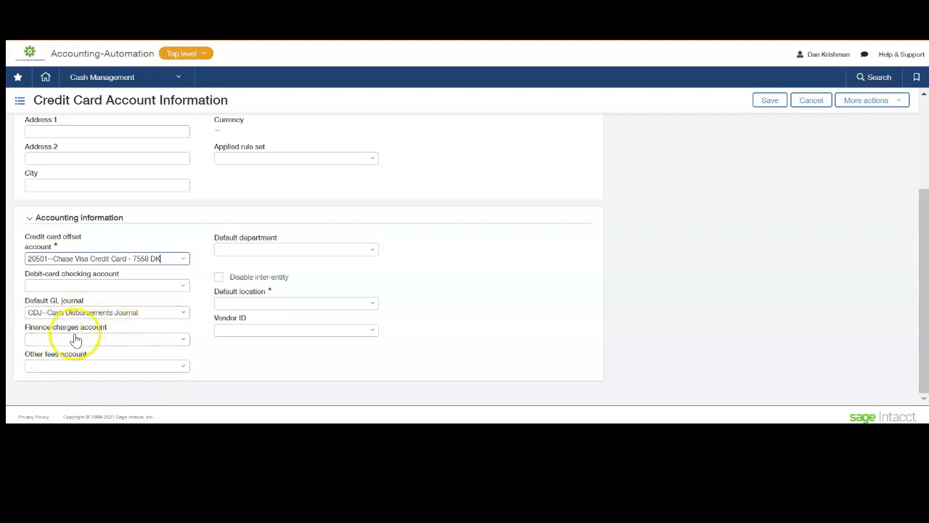
Set the credit card account's default location to 100--SmartRoof.
left_click(297, 304)
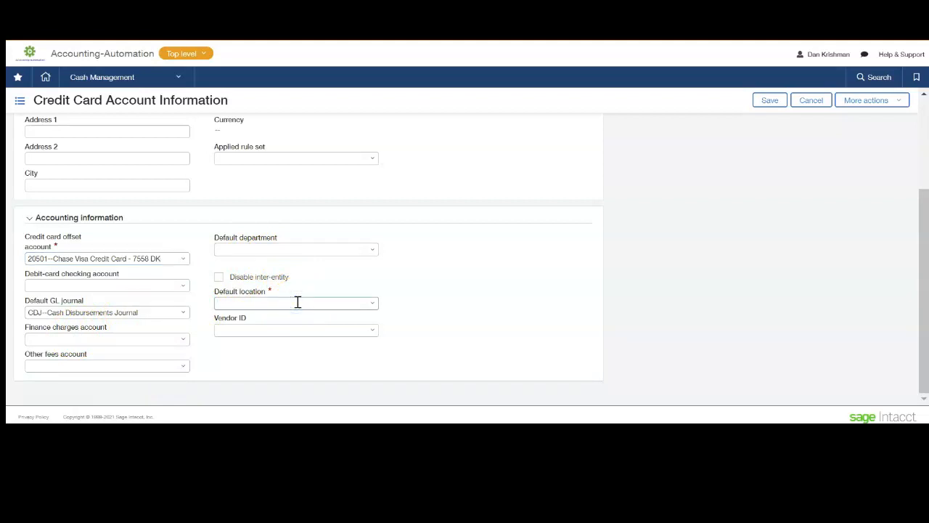
type("10")
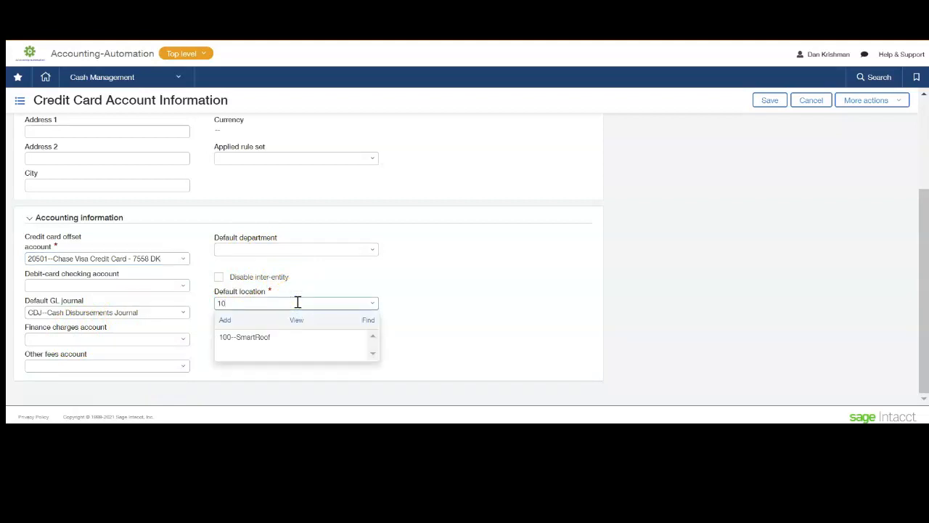
left_click(322, 332)
Assign the Chase Credit Card vendor as the Vendor ID and save the credit card account.
left_click(320, 329)
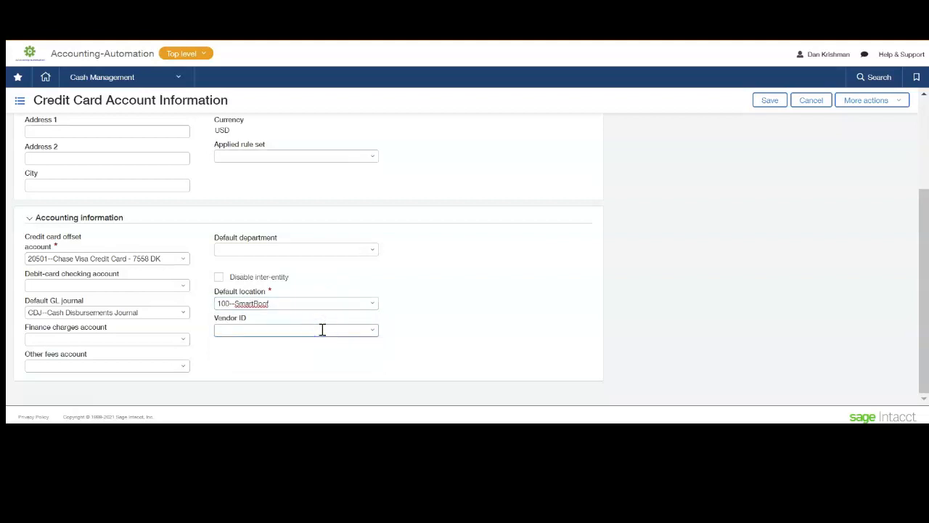
type("chase")
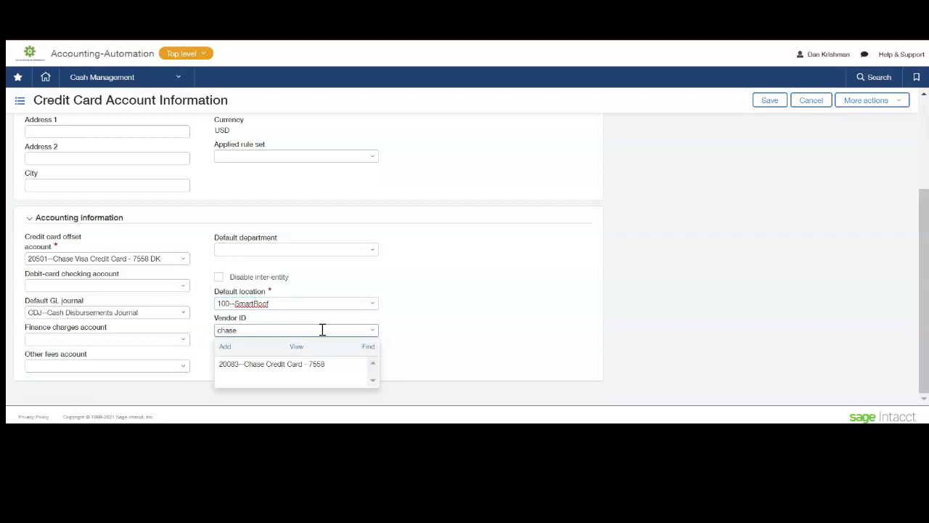
left_click(340, 365)
left_click(777, 102)
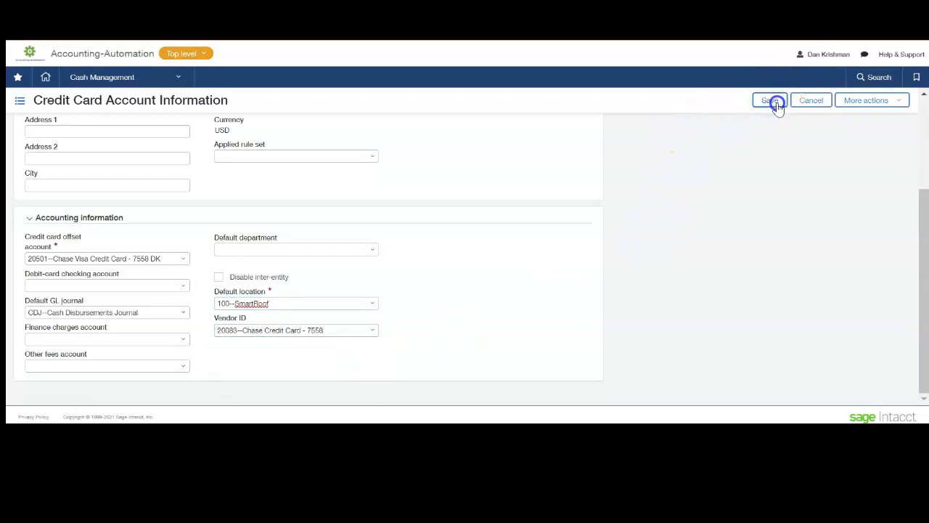